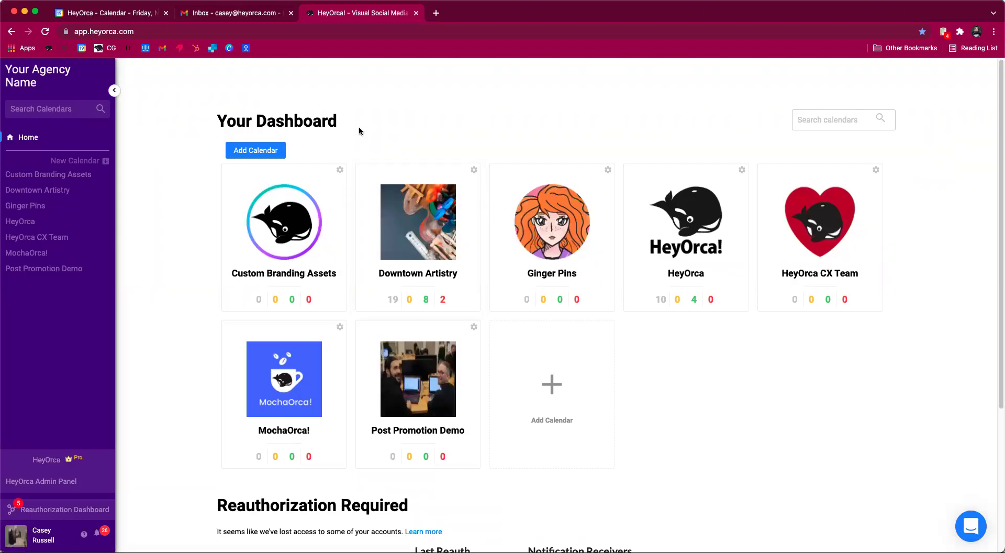
Step: Create a new Instagram post on the client calendar for Thursday, November 25, 2021 at 4:42 pm
left_click(25, 222)
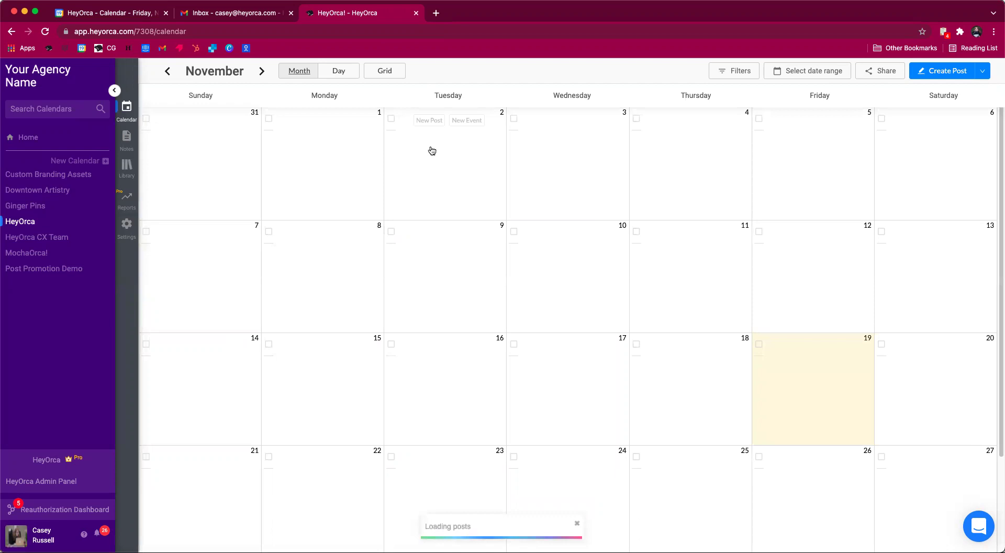
scroll(431, 150, "down", 3)
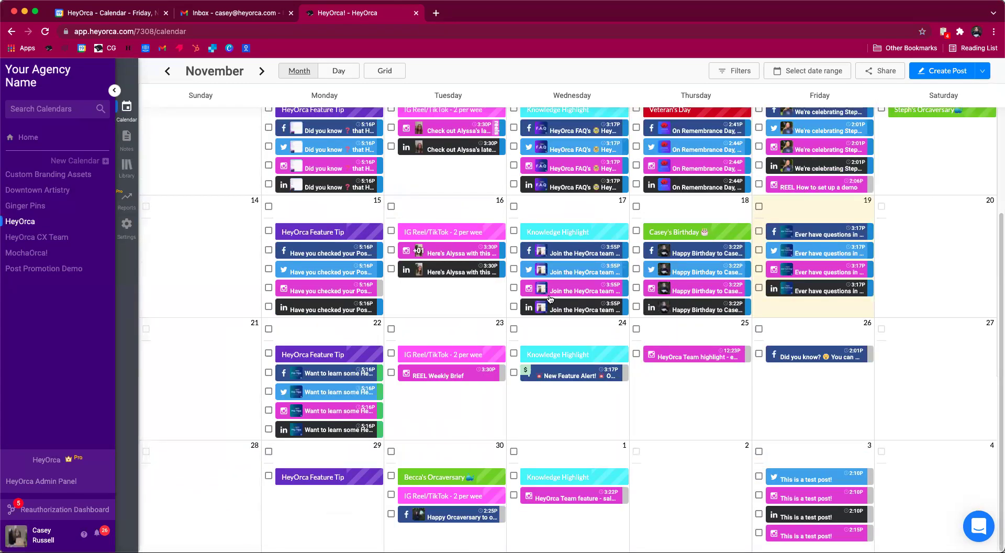
mouse_move(680, 345)
left_click(679, 330)
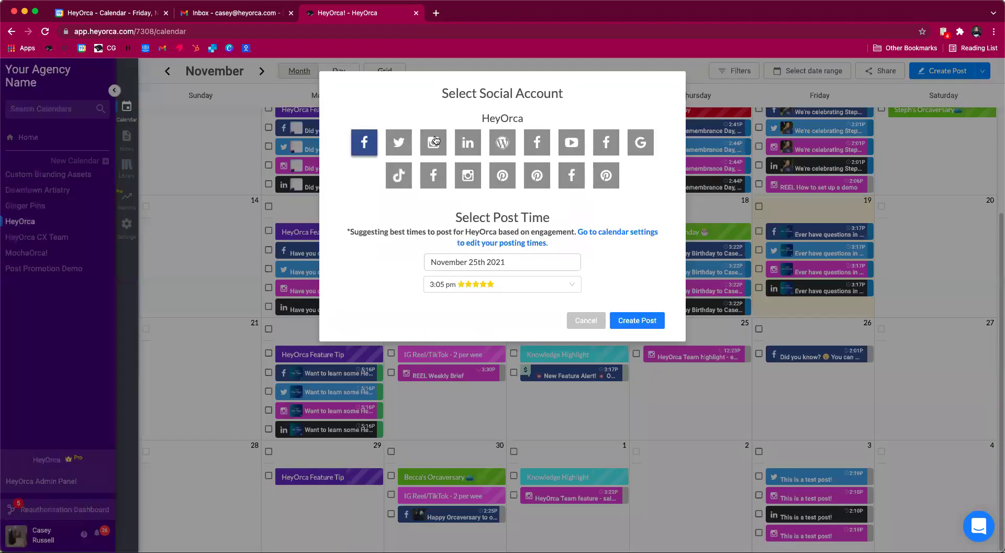
left_click(434, 139)
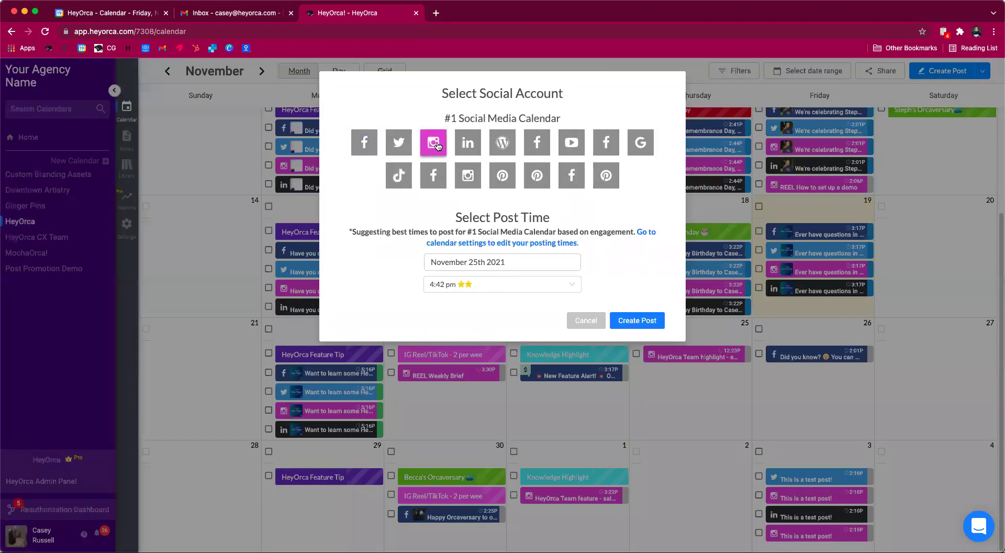
left_click(647, 320)
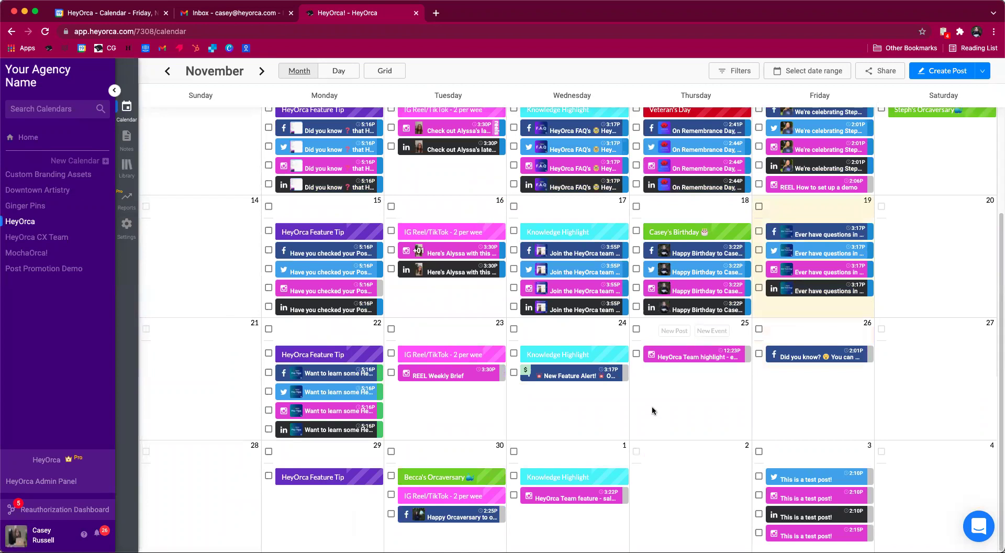
Step: Open the November 25 Instagram draft and change its post type to Reels
left_click(651, 323)
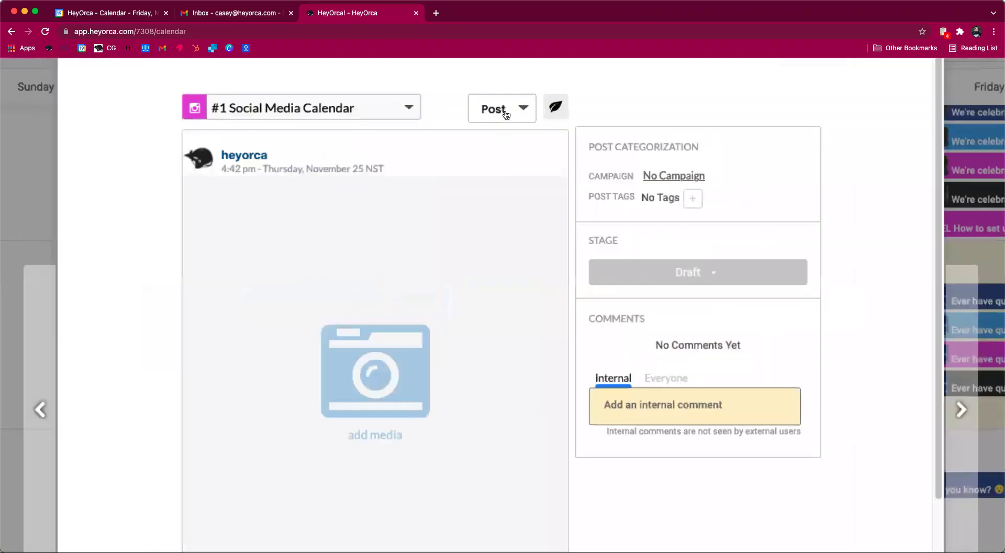
left_click(506, 114)
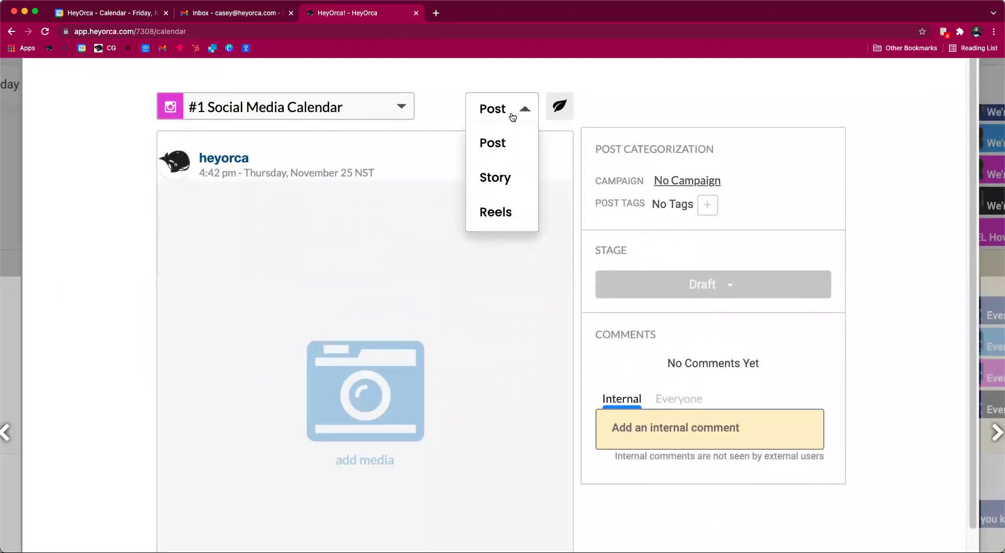
left_click(507, 216)
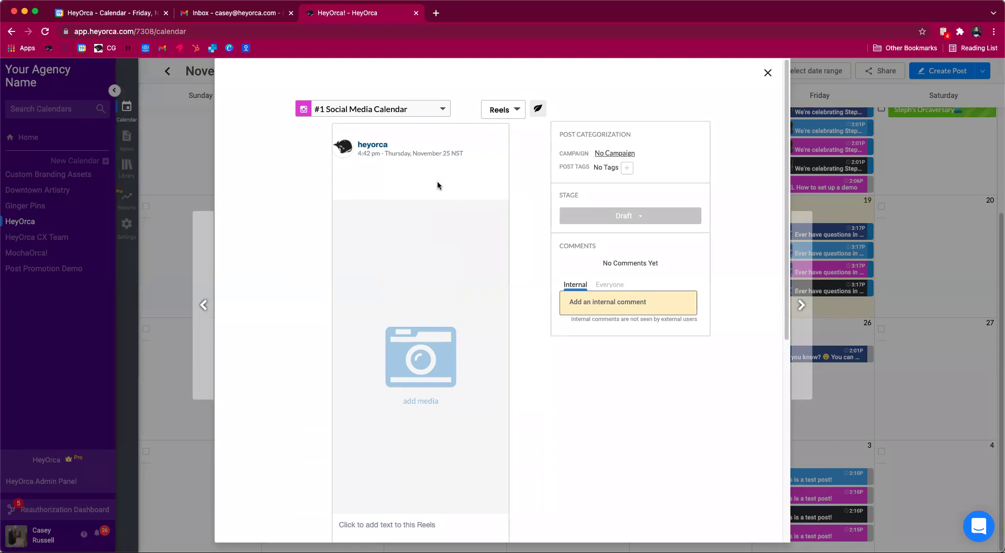
scroll(520, 339, "down", 3)
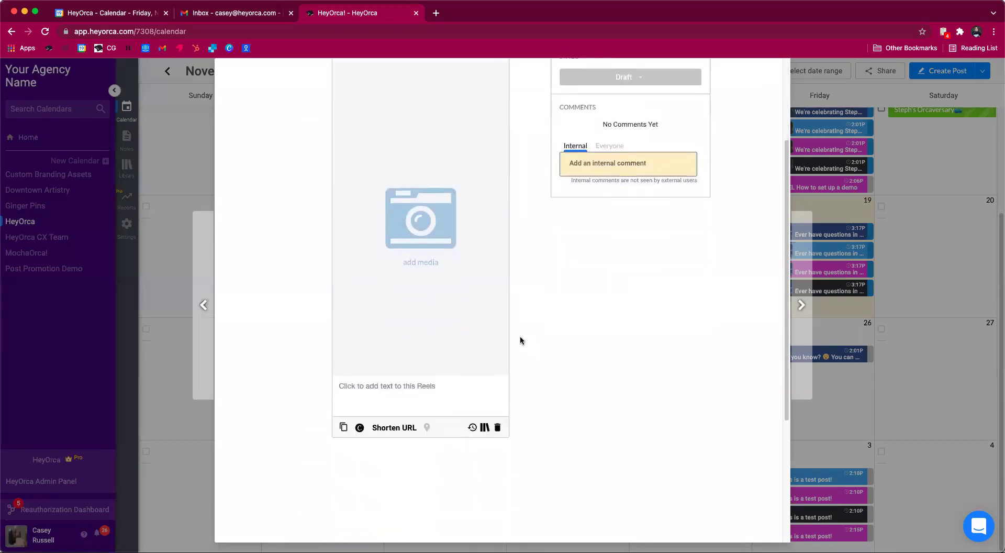
scroll(435, 378, "up", 2)
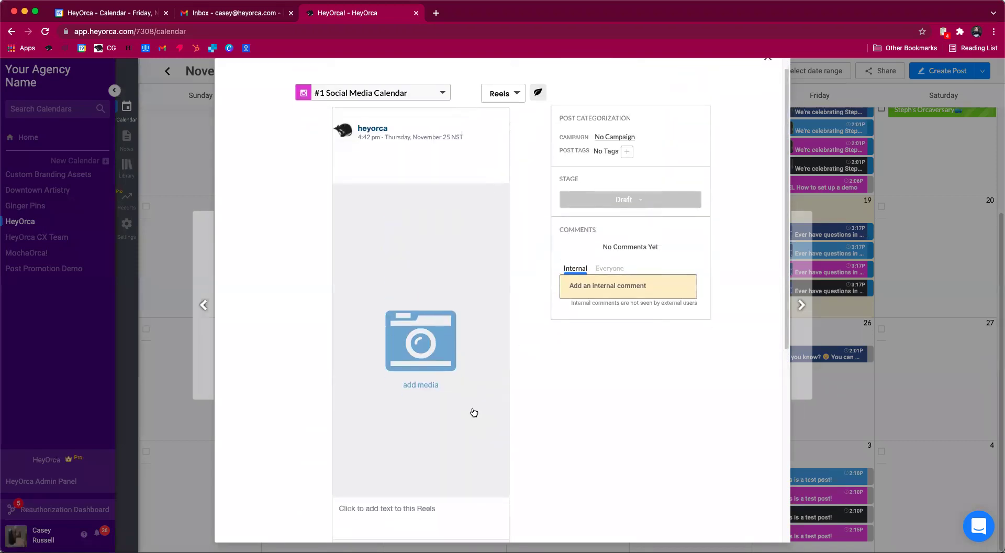
scroll(413, 455, "down", 1)
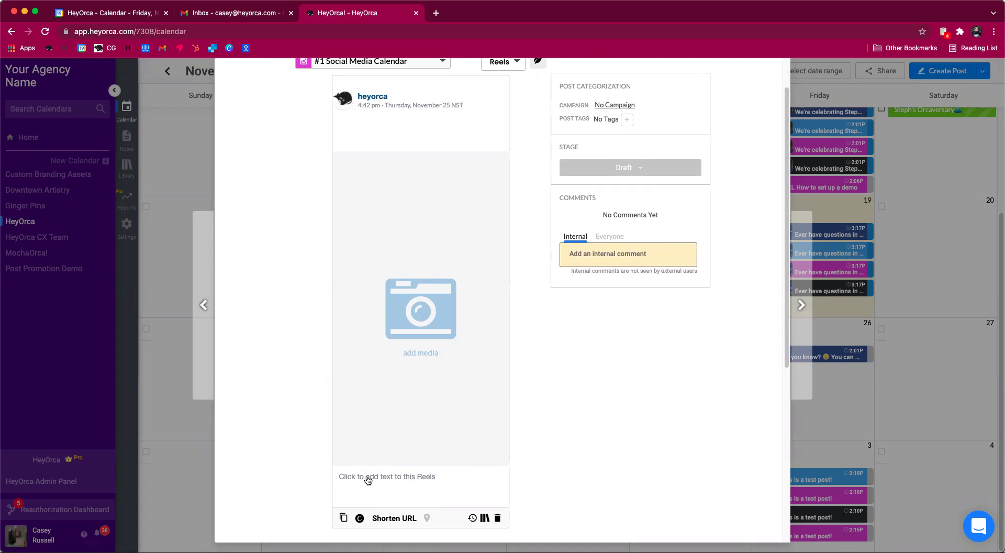
Step: Attach the 36-second Image_from_iOS video from the media library to the Reels draft
left_click(413, 311)
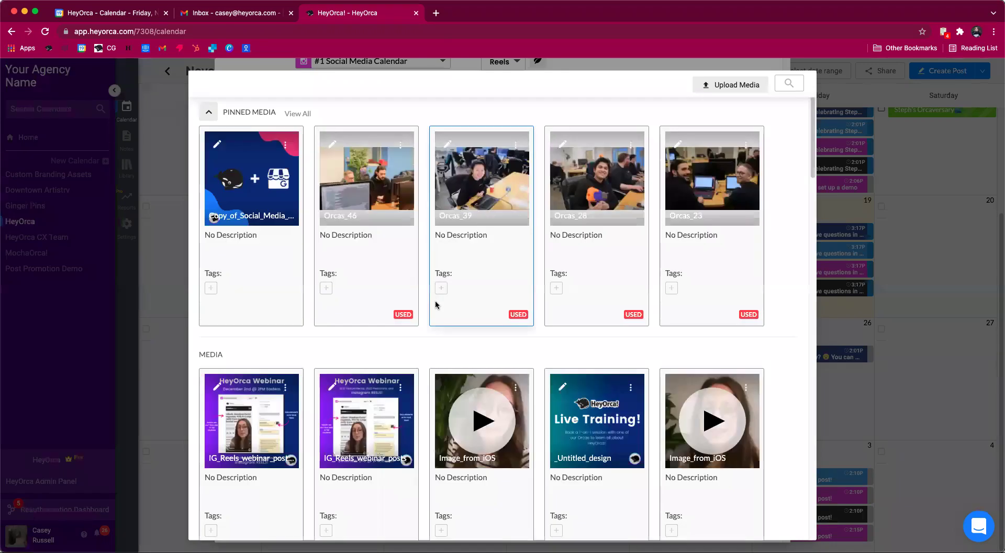
scroll(436, 304, "down", 1)
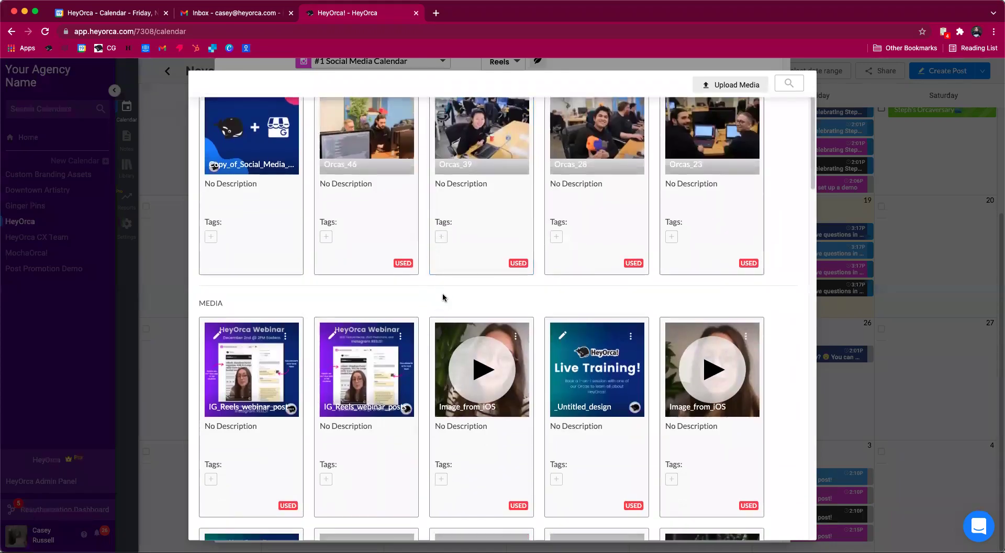
left_click(459, 334)
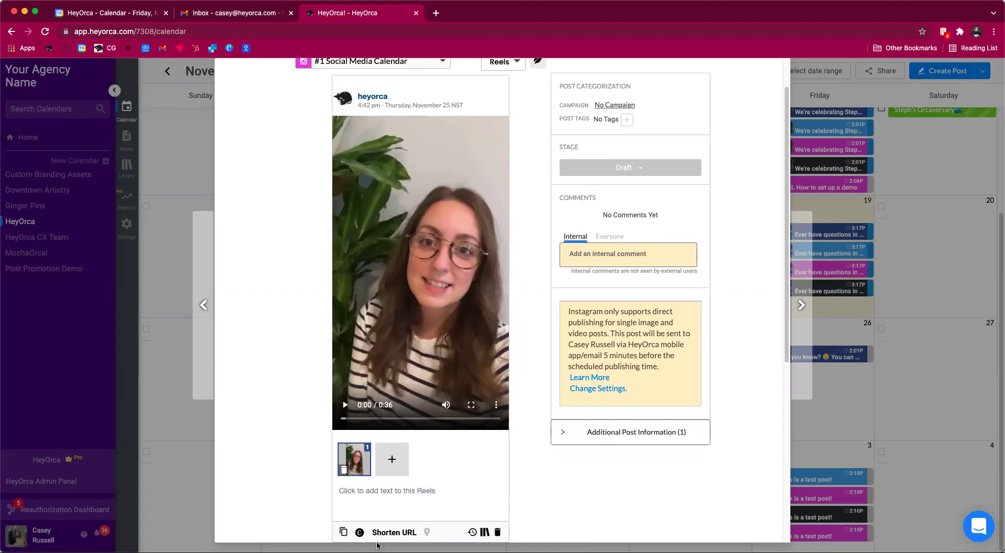
left_click(395, 463)
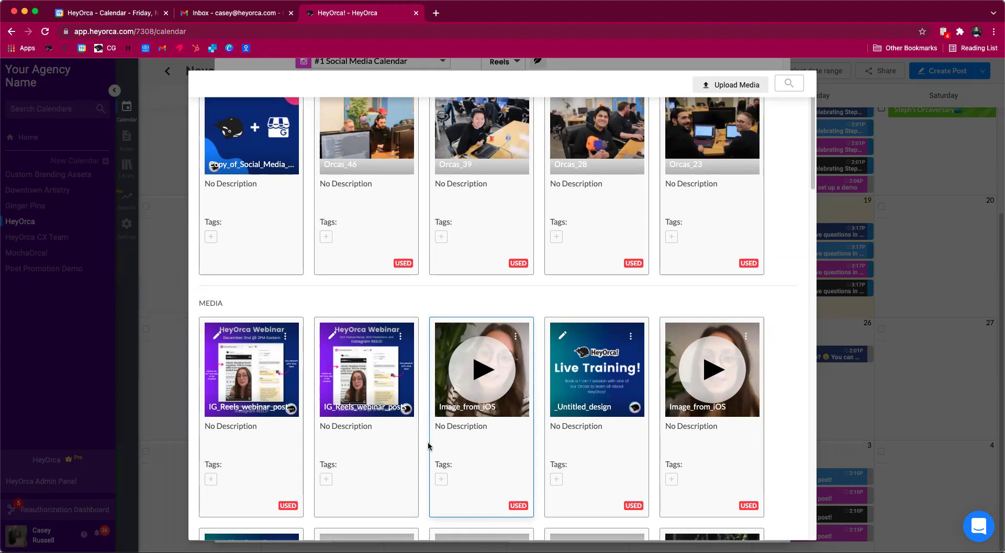
left_click(591, 65)
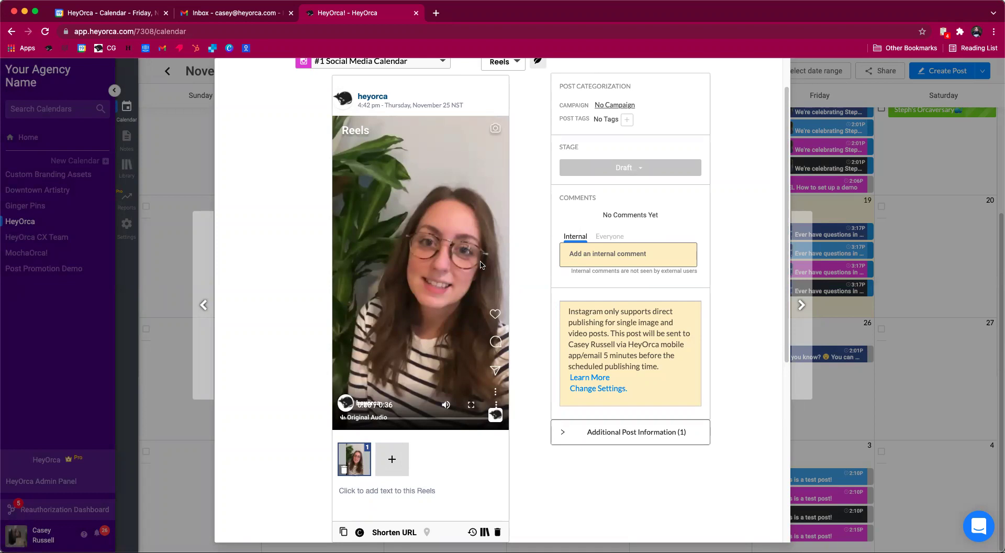
Step: Change the November 25 Reels post's stage from Draft to Approved
scroll(482, 264, "up", 2)
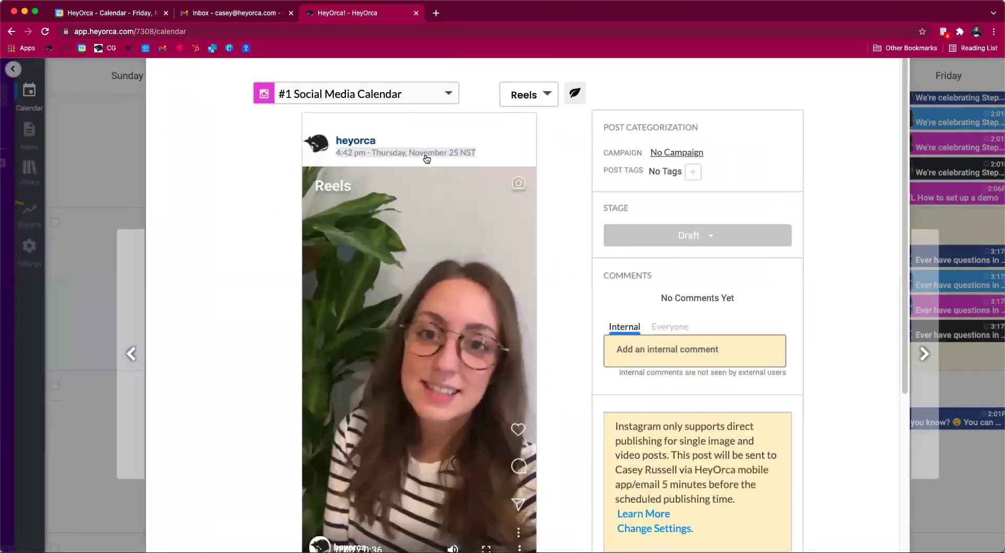
left_click(730, 239)
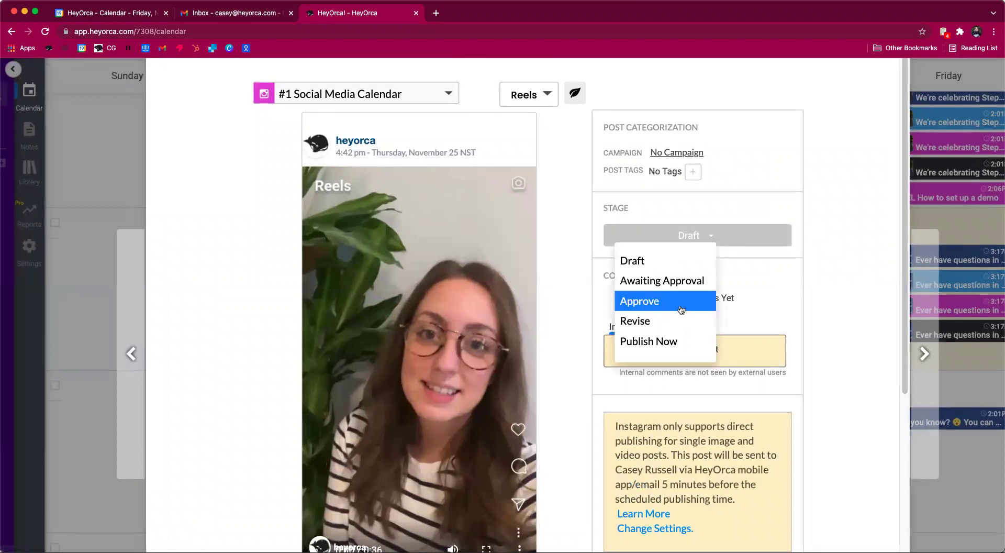
key("Return")
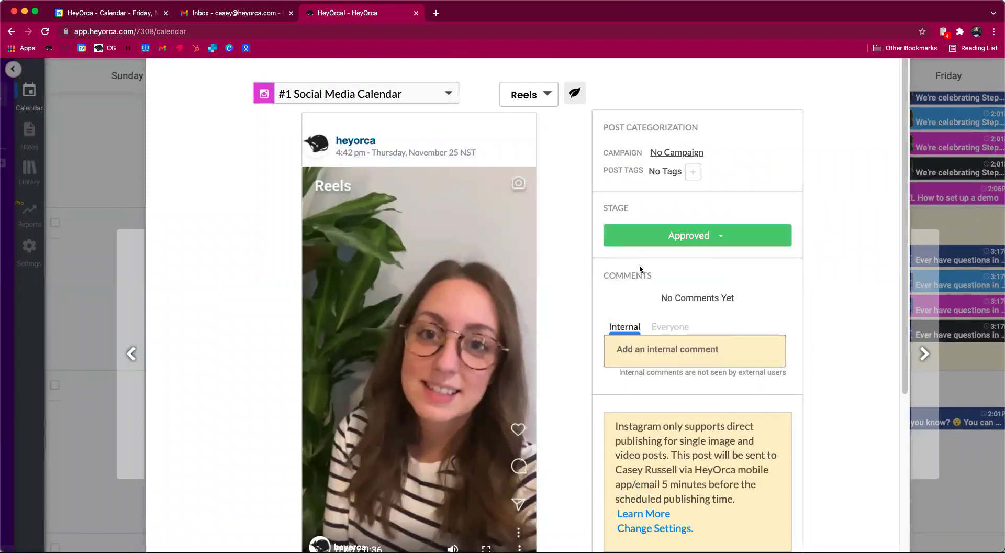
scroll(712, 463, "down", 3)
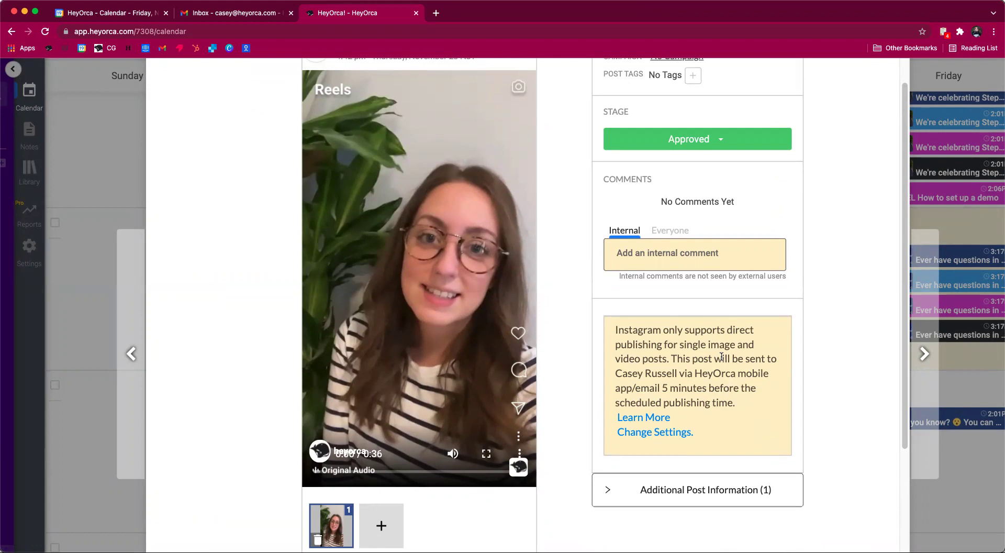
scroll(339, 155, "up", 3)
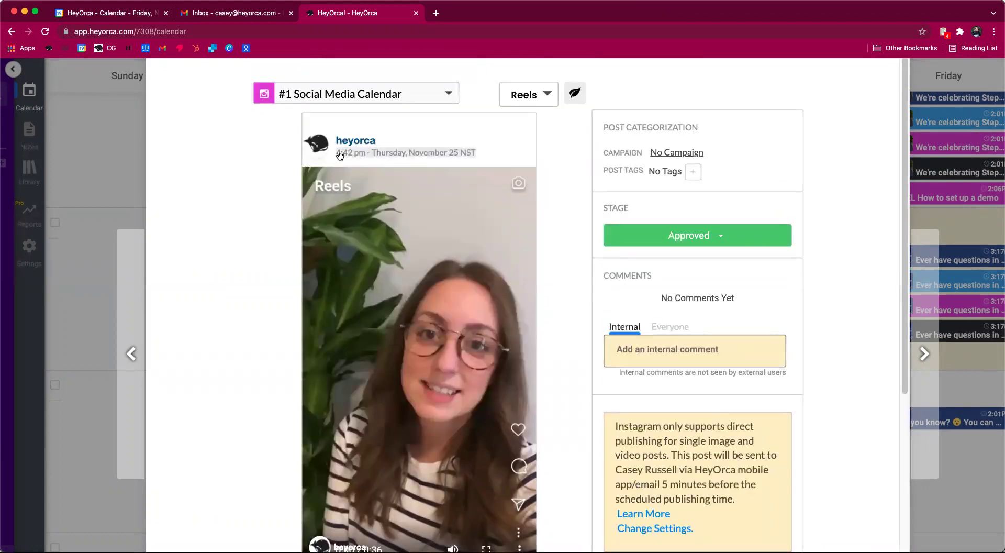
scroll(534, 321, "down", 1)
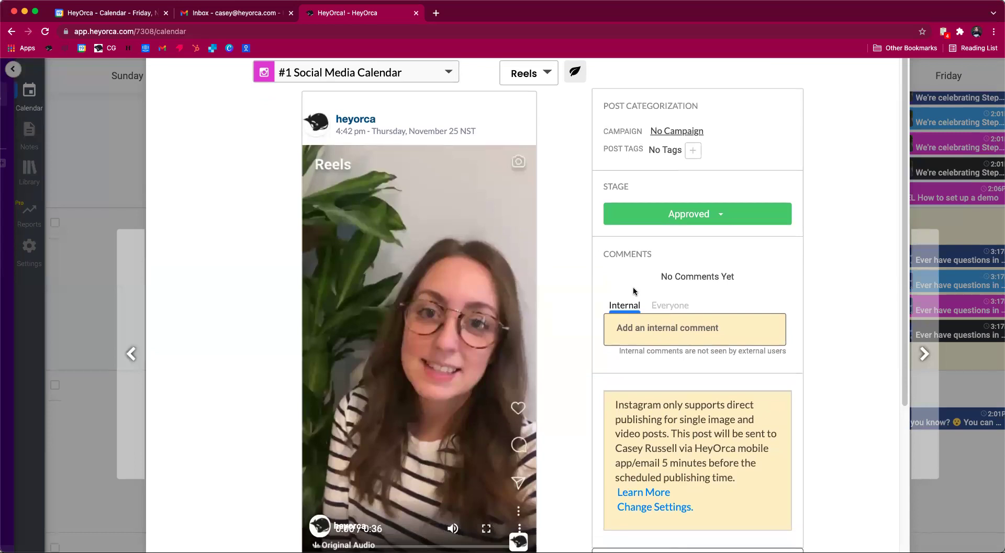
scroll(633, 284, "down", 3)
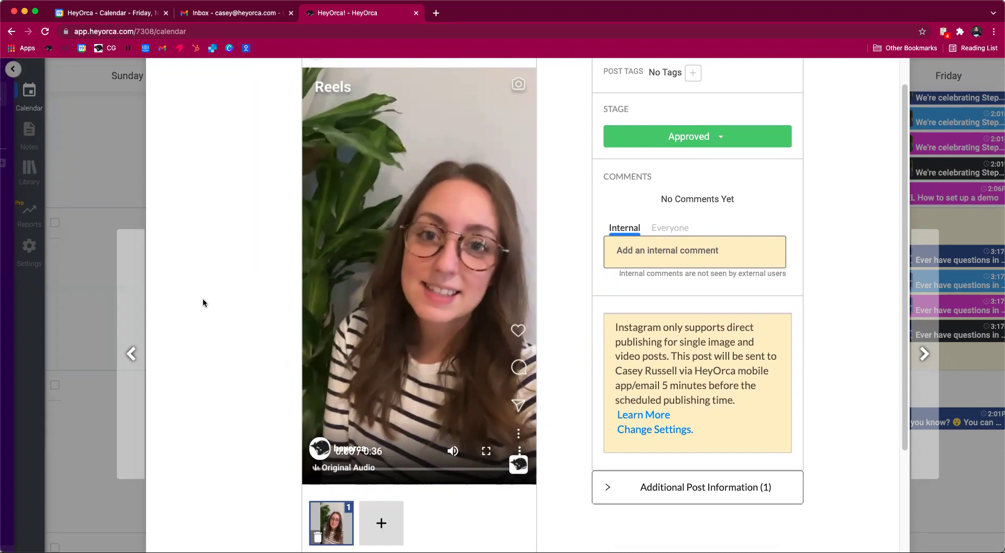
scroll(202, 298, "up", 3)
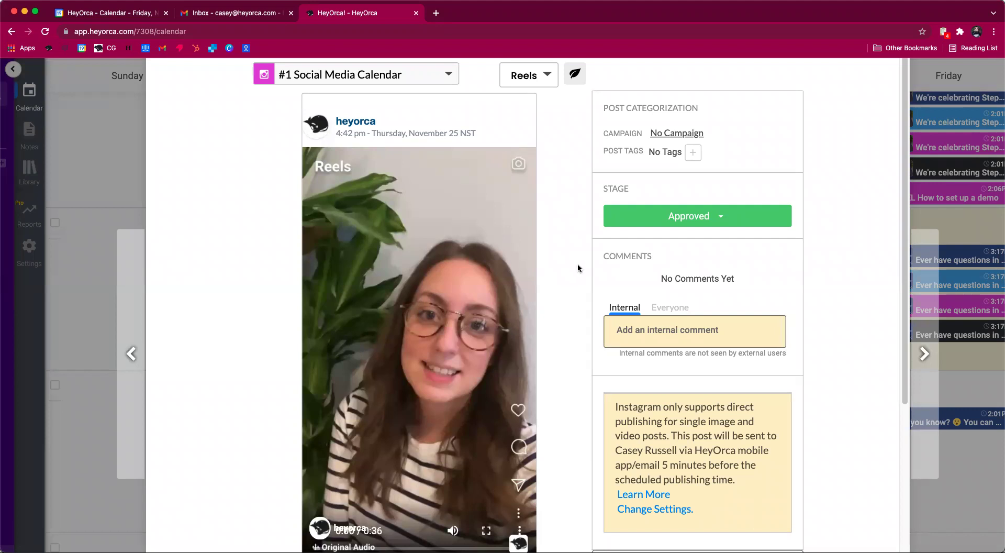
scroll(578, 268, "down", 1)
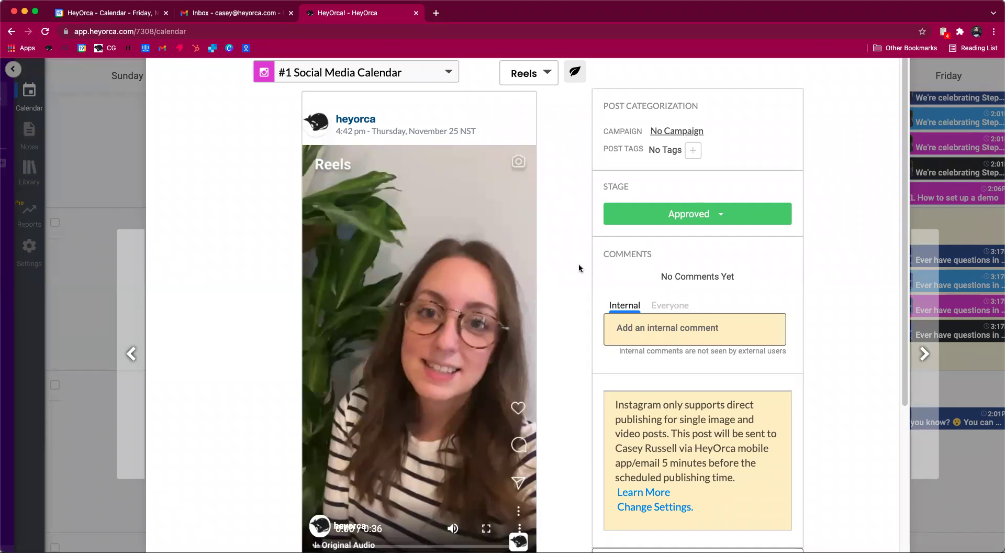